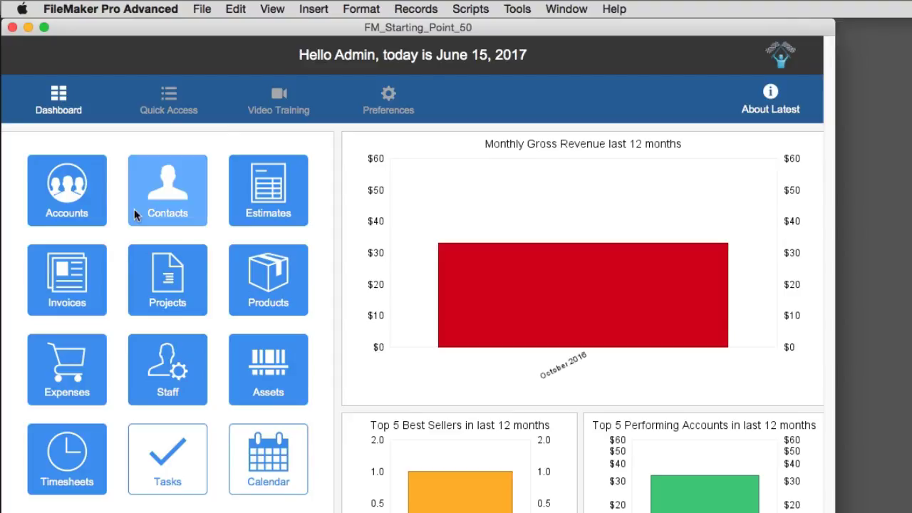
# - Open Contacts, return home, and in Layout mode move the Accounts button off the dashboard layout
pyautogui.click(134, 209)
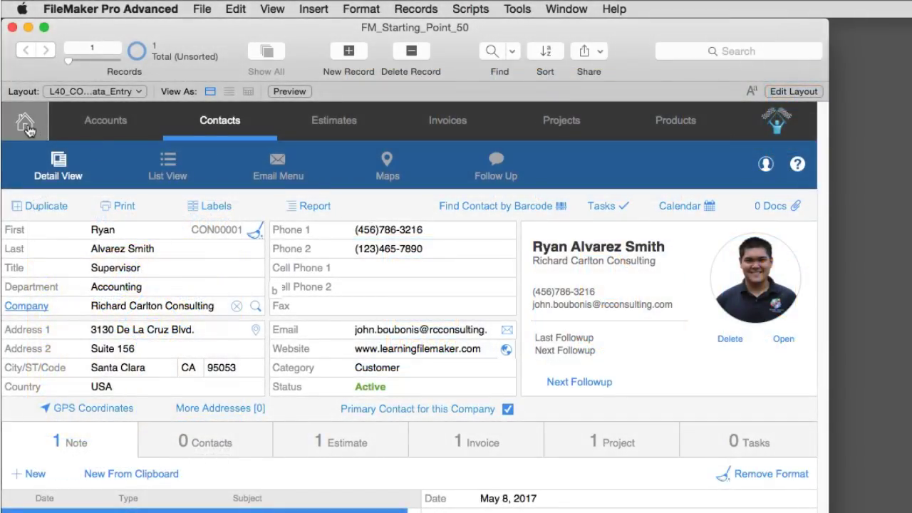
pyautogui.click(25, 123)
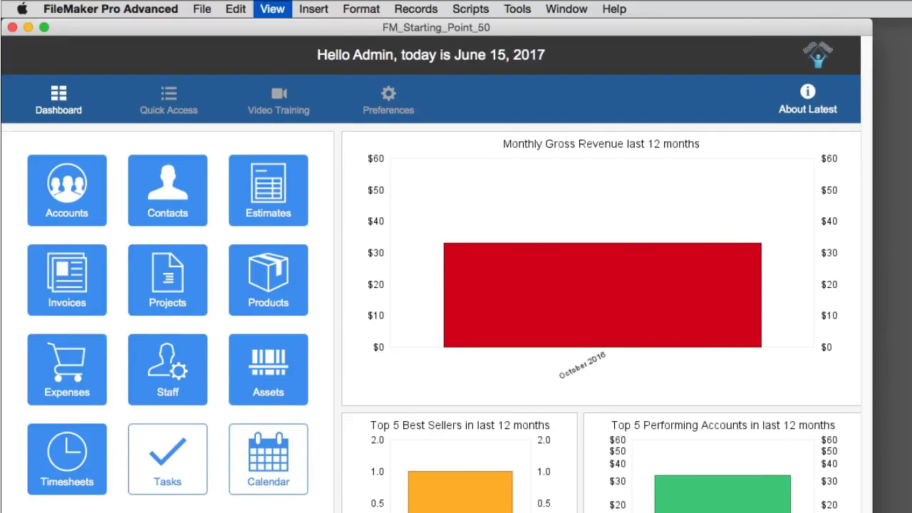
pyautogui.press('super+l')
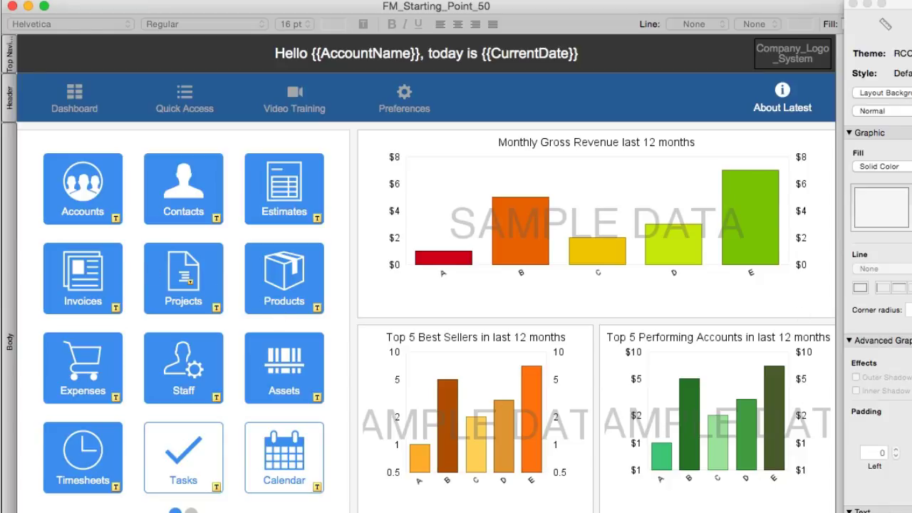
pyautogui.press('super+i')
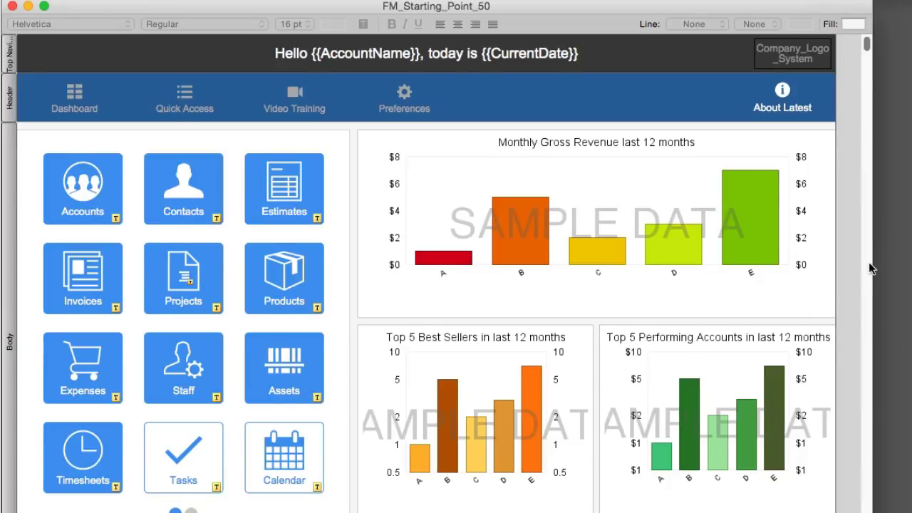
pyautogui.moveTo(872, 262); pyautogui.dragTo(876, 231)
pyautogui.scroll(3, 866, 103)
pyautogui.moveTo(872, 111); pyautogui.dragTo(911, 111)
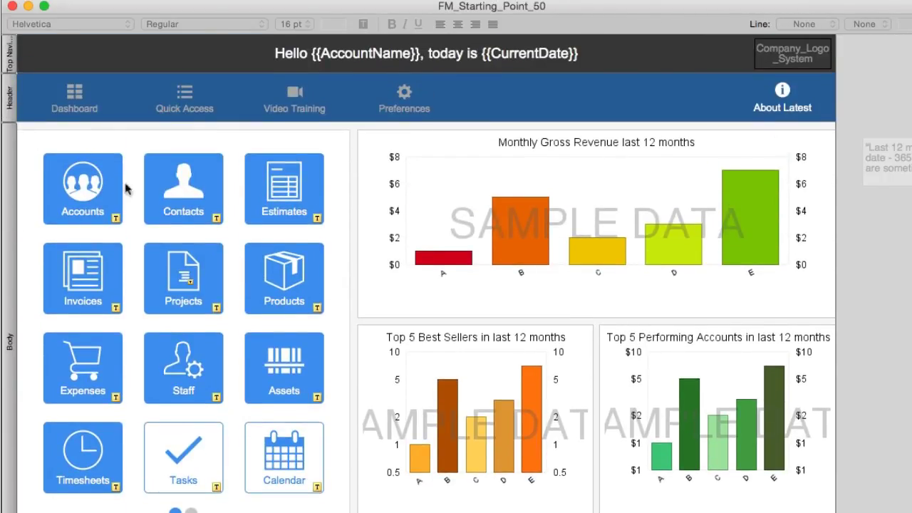
pyautogui.moveTo(64, 178)
pyautogui.mouseDown()
pyautogui.moveTo(763, 224)
pyautogui.moveTo(880, 239)
pyautogui.moveTo(910, 254)
pyautogui.mouseUp()
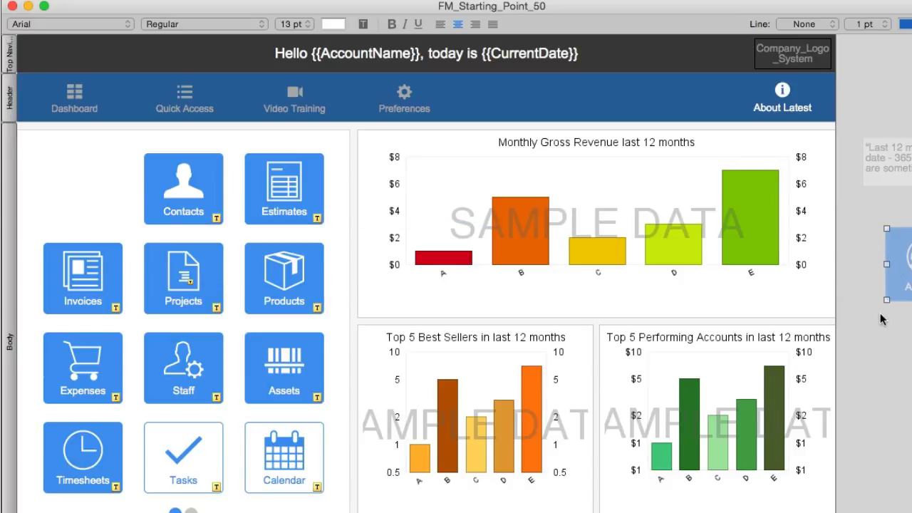
pyautogui.press('super+b')
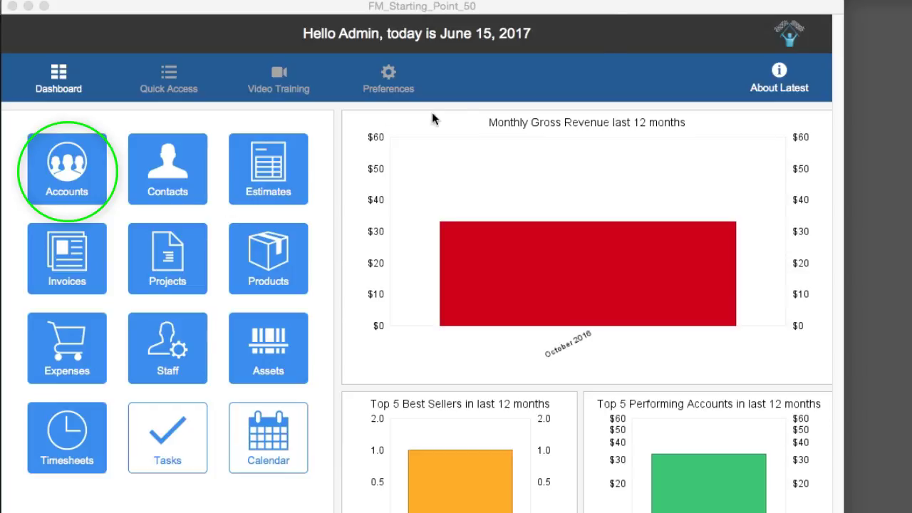
# - In Layout mode, inspect the contact's Account_Name field behind Company, then return to Browse mode
pyautogui.click(596, 17)
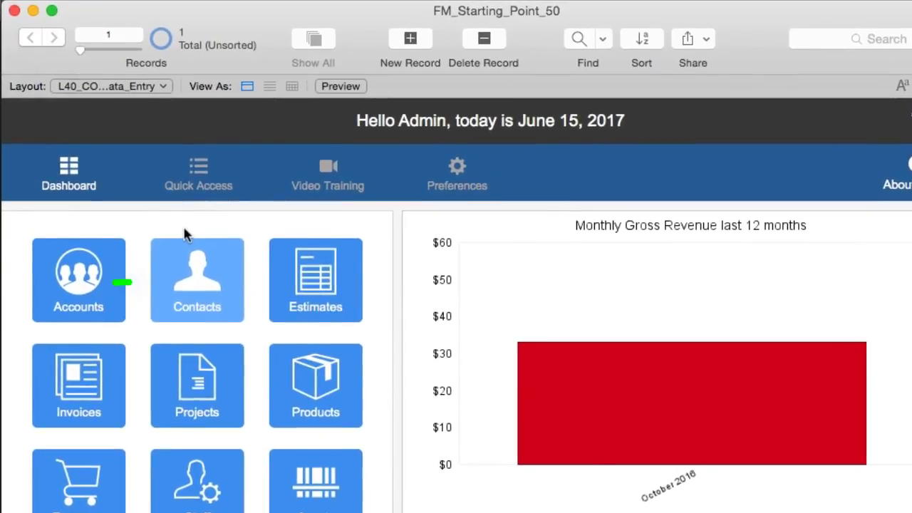
pyautogui.click(158, 142)
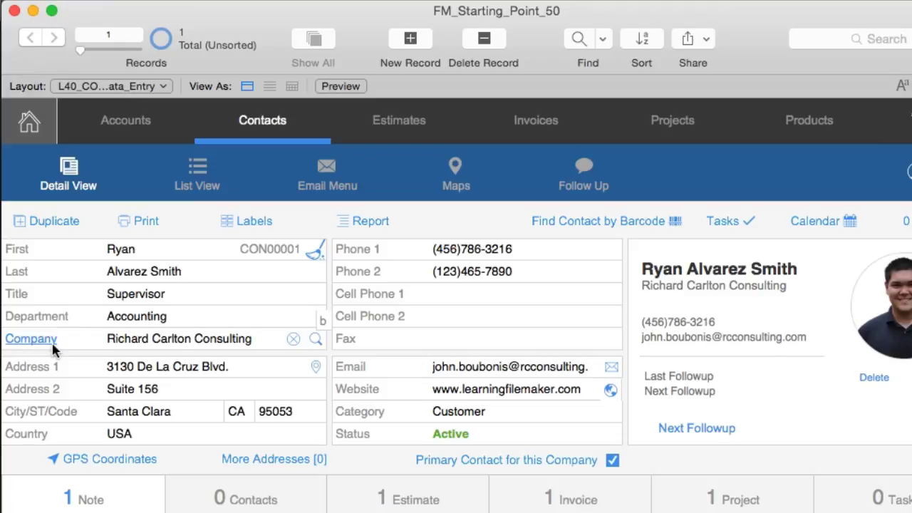
pyautogui.press('super+l')
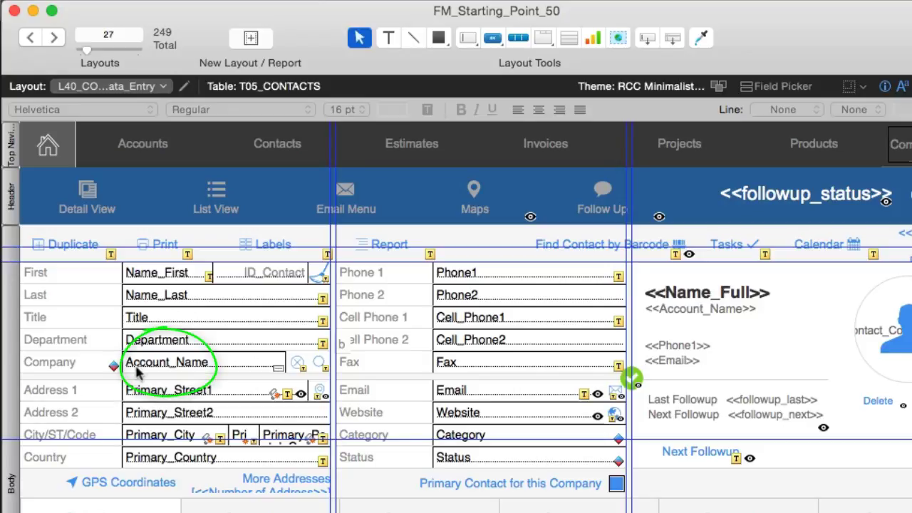
pyautogui.click(138, 367)
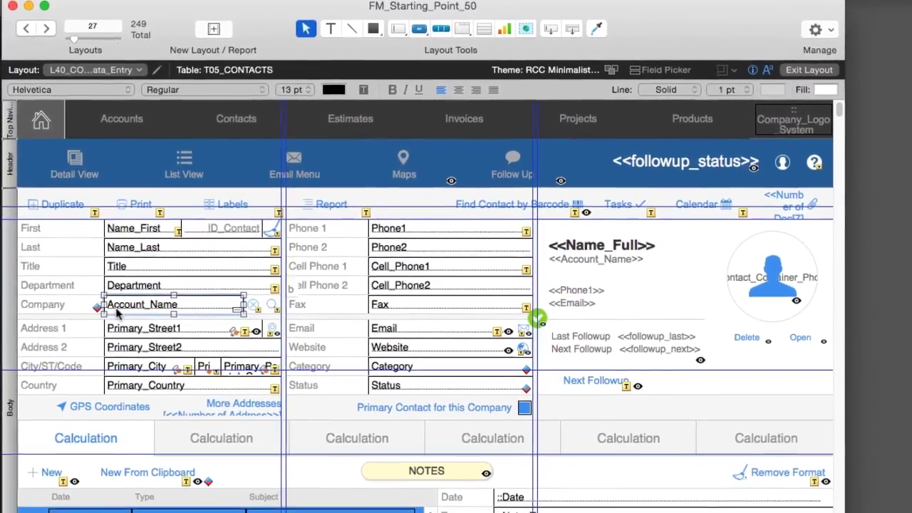
pyautogui.press('super+b')
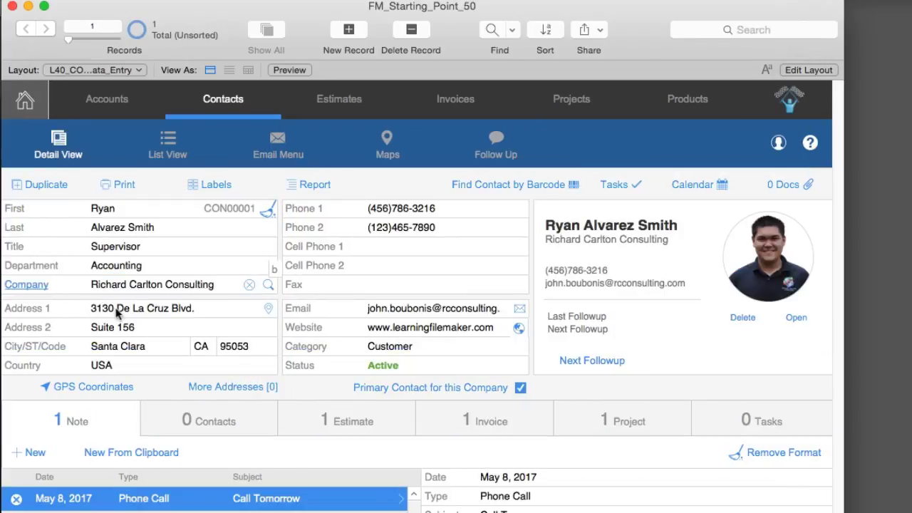
# - Open the Accounts module to show ACT01 Richard Carlton Consulting with its addresses
pyautogui.click(92, 107)
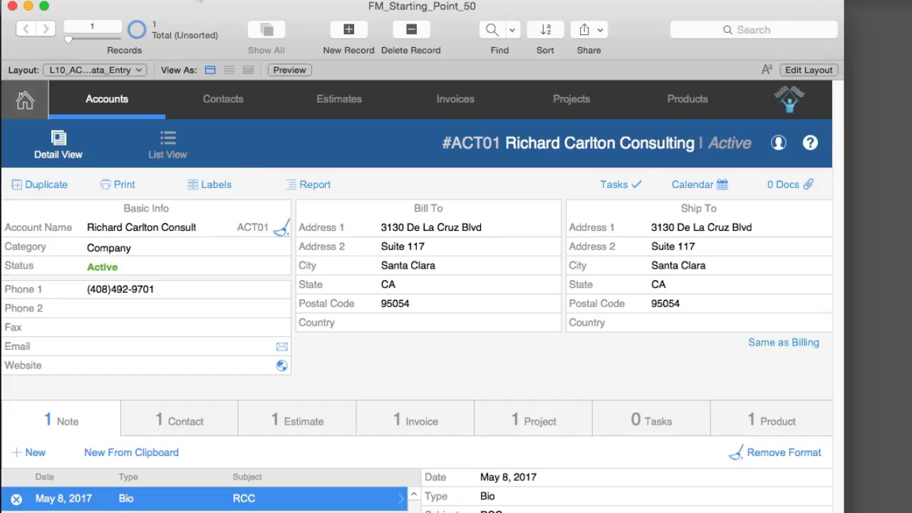
# - Open File > Manage > Database and browse the CON_Contacts table's 166 fields
pyautogui.click(203, 0)
pyautogui.moveTo(233, 130)
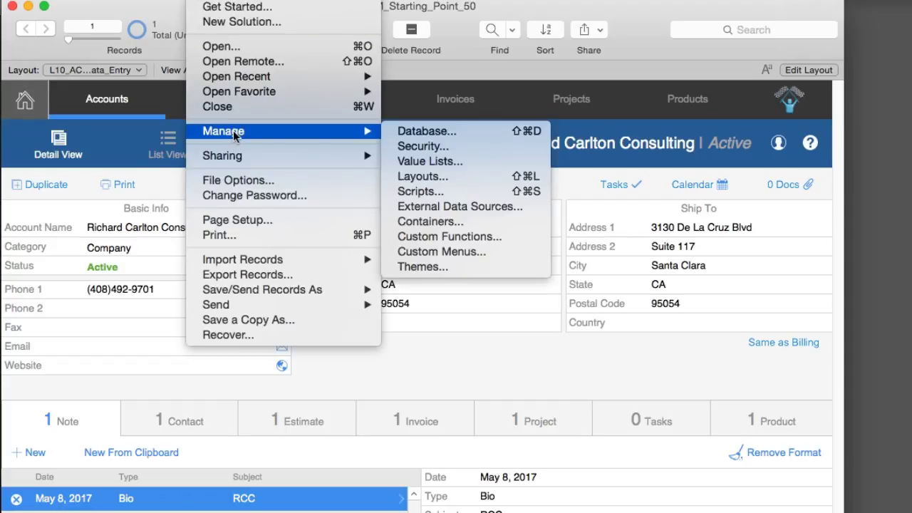
pyautogui.click(412, 132)
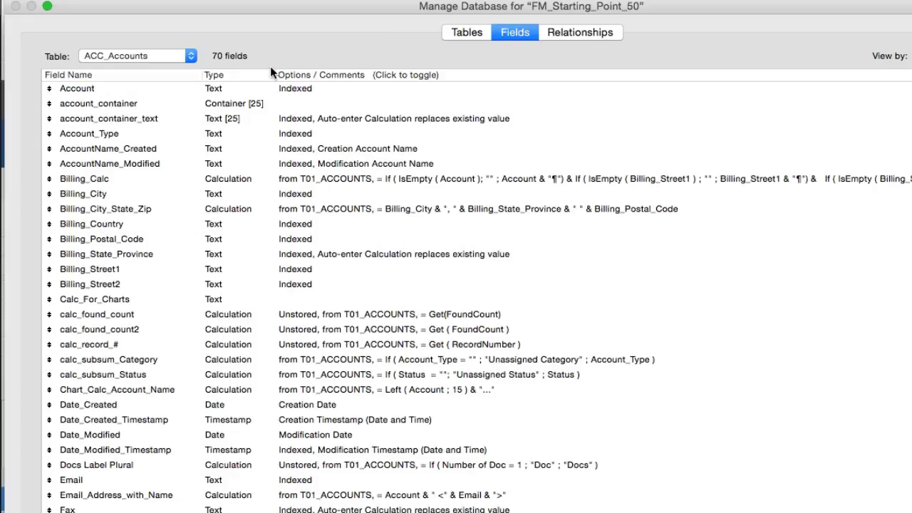
pyautogui.click(171, 56)
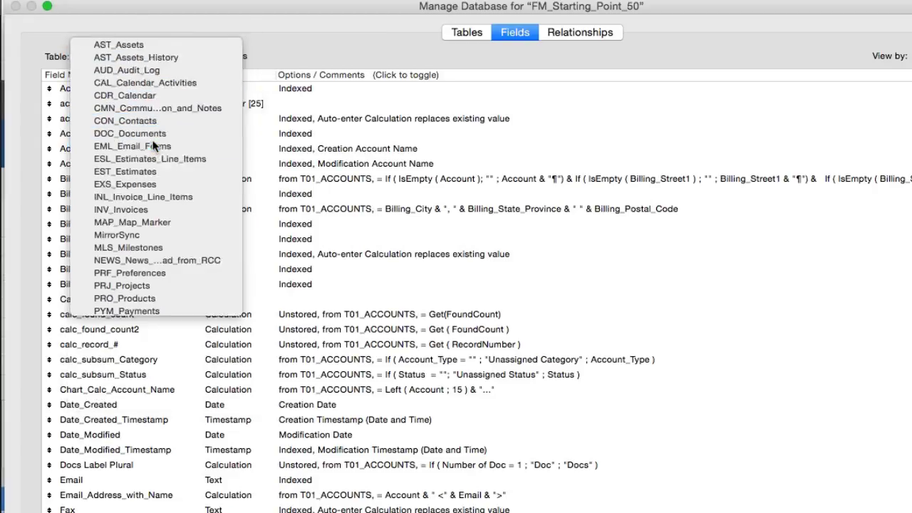
pyautogui.click(154, 145)
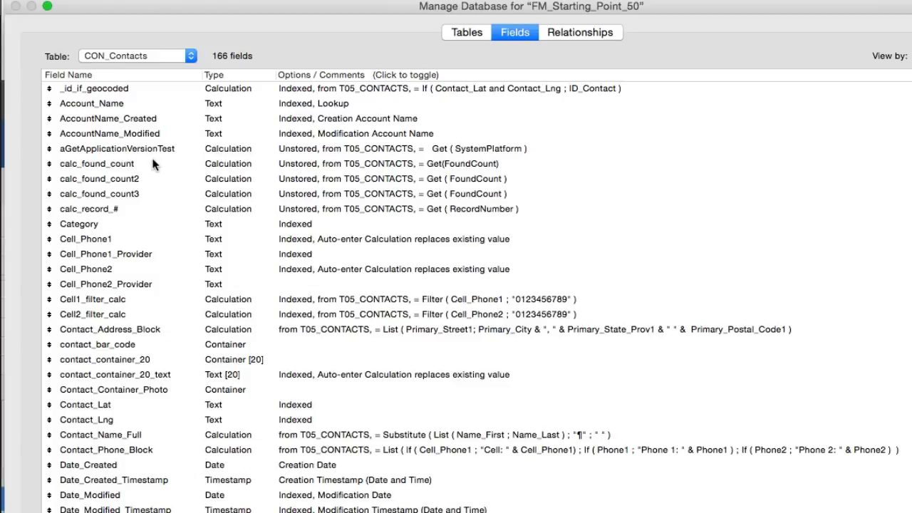
pyautogui.scroll(-5, 158, 180)
pyautogui.scroll(-15, 159, 186)
pyautogui.scroll(-8, 155, 318)
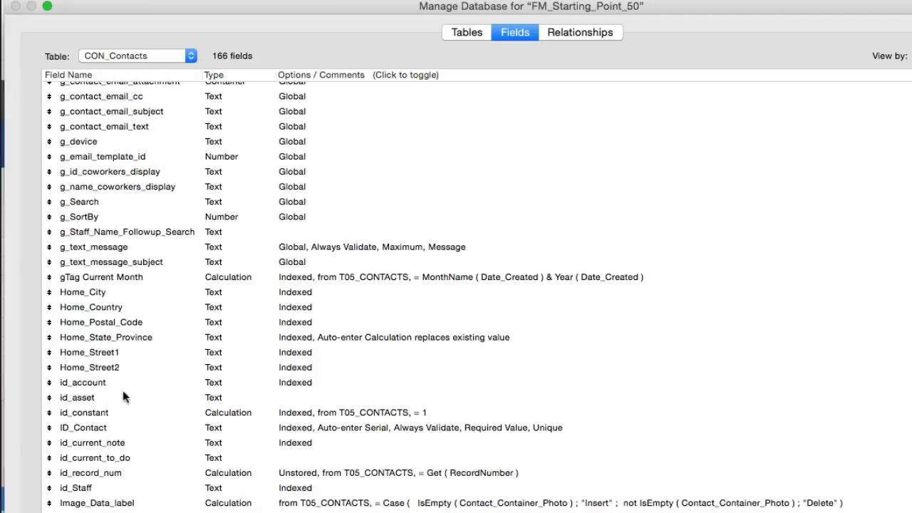
# - Review ID_Contact's auto-enter serial (next value CON000002) without changes, then show ACC_Accounts' 70 fields
pyautogui.doubleClick(125, 431)
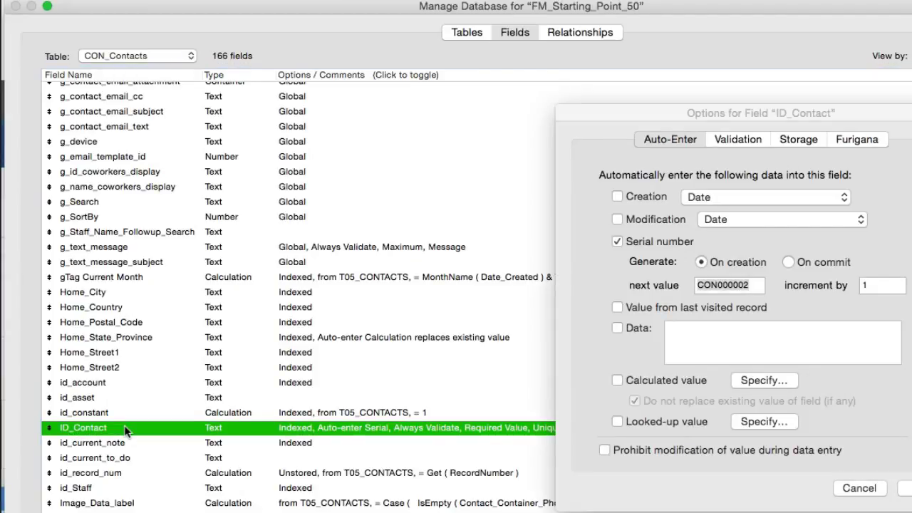
pyautogui.click(745, 291)
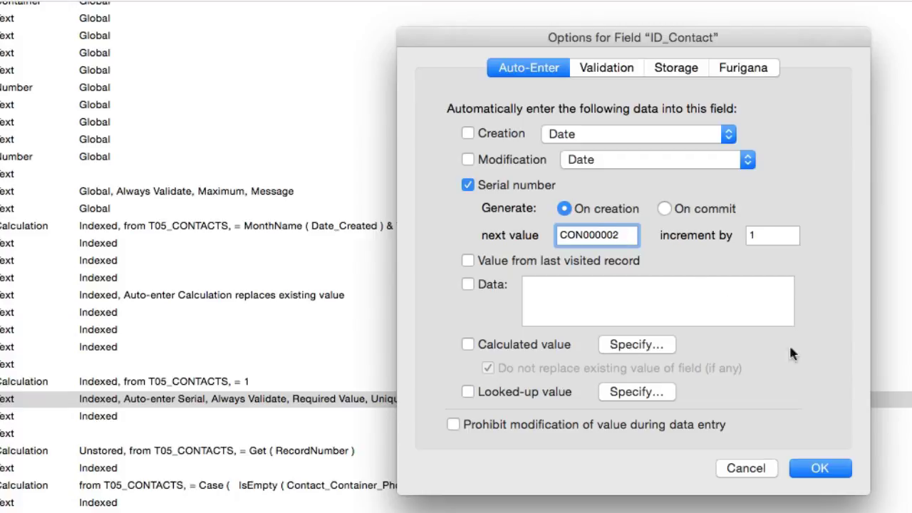
pyautogui.click(746, 468)
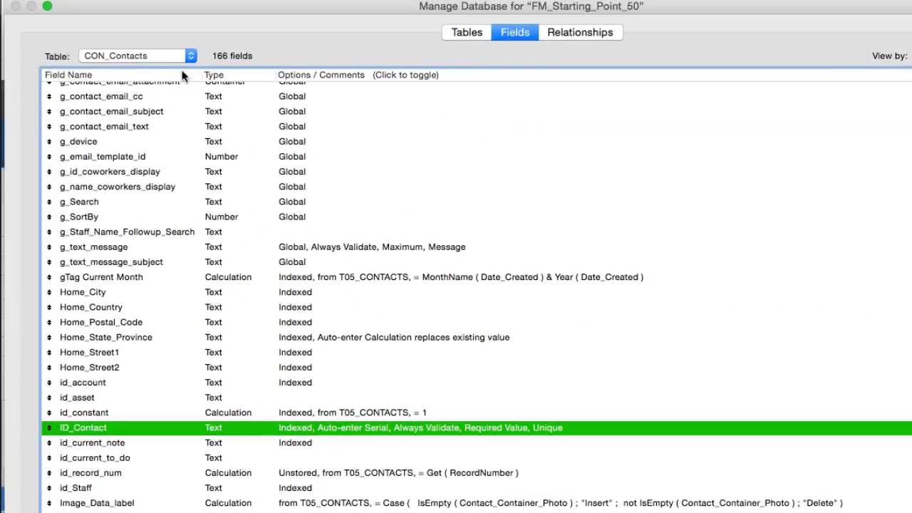
pyautogui.click(178, 60)
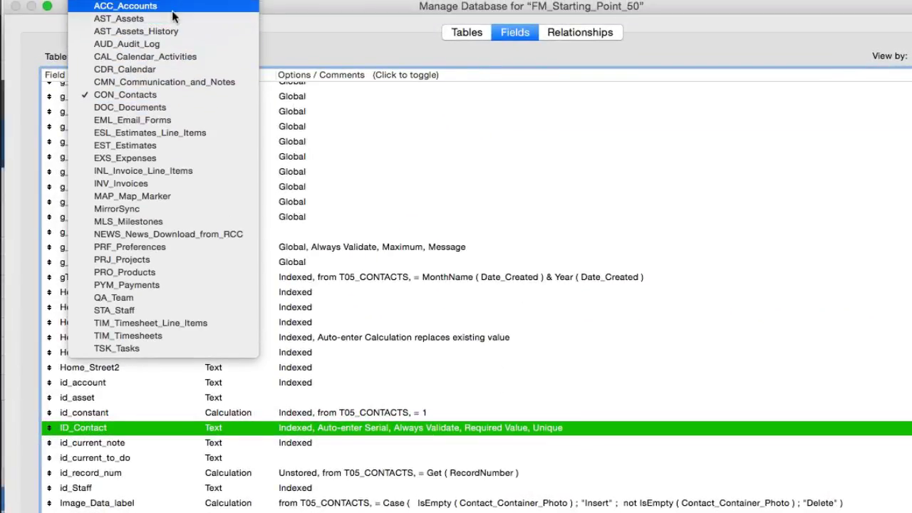
pyautogui.click(174, 5)
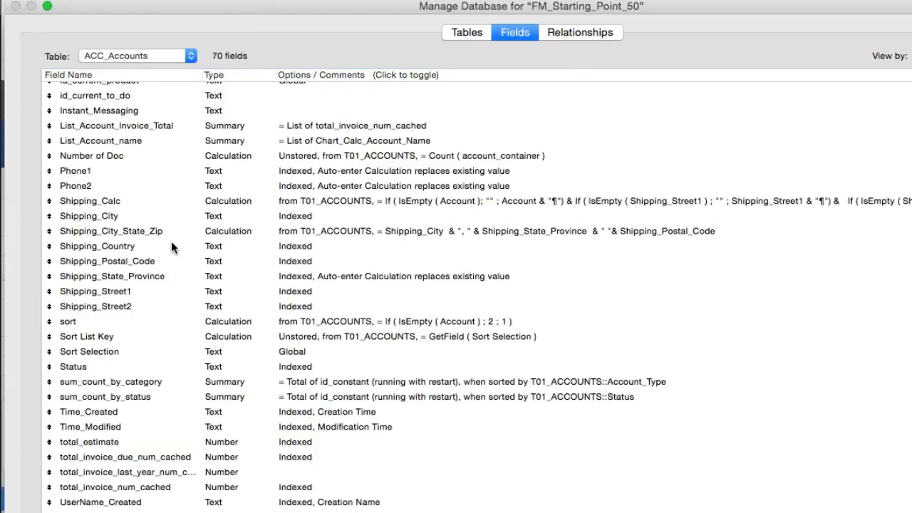
pyautogui.scroll(10, 171, 246)
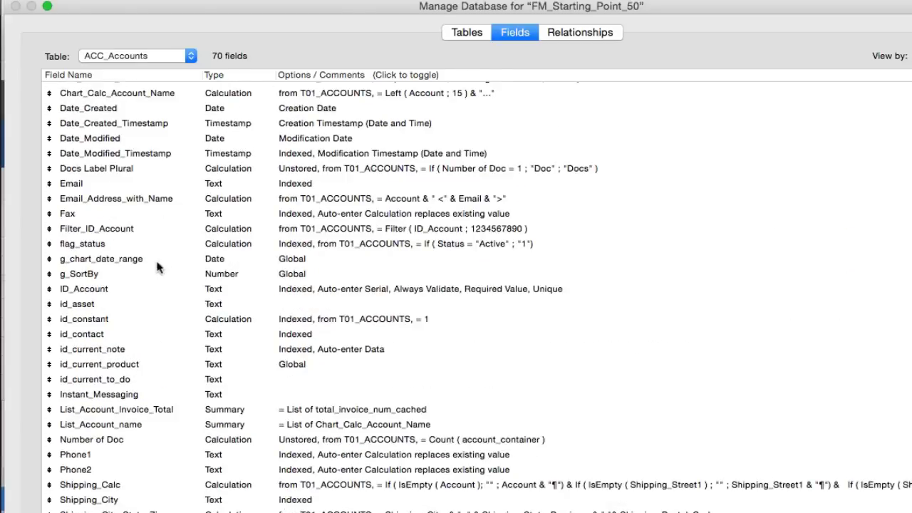
pyautogui.doubleClick(137, 289)
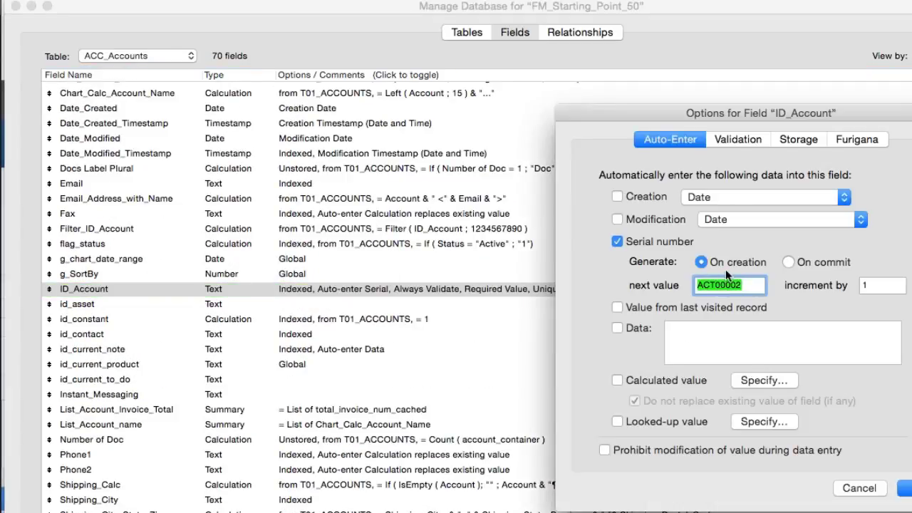
pyautogui.click(743, 285)
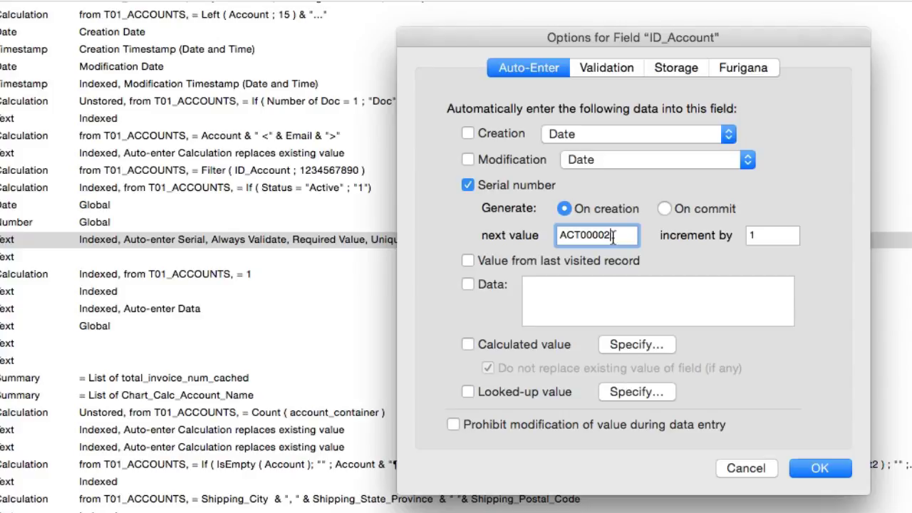
pyautogui.doubleClick(613, 237)
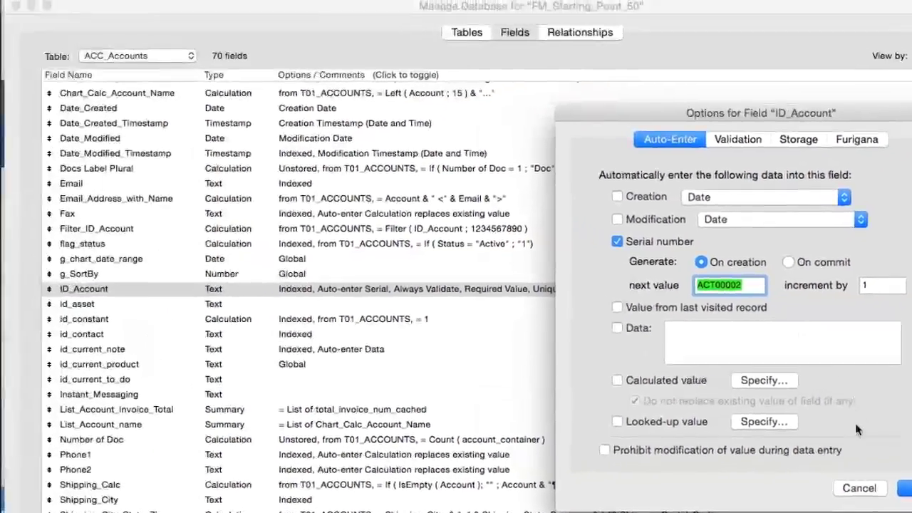
pyautogui.click(746, 468)
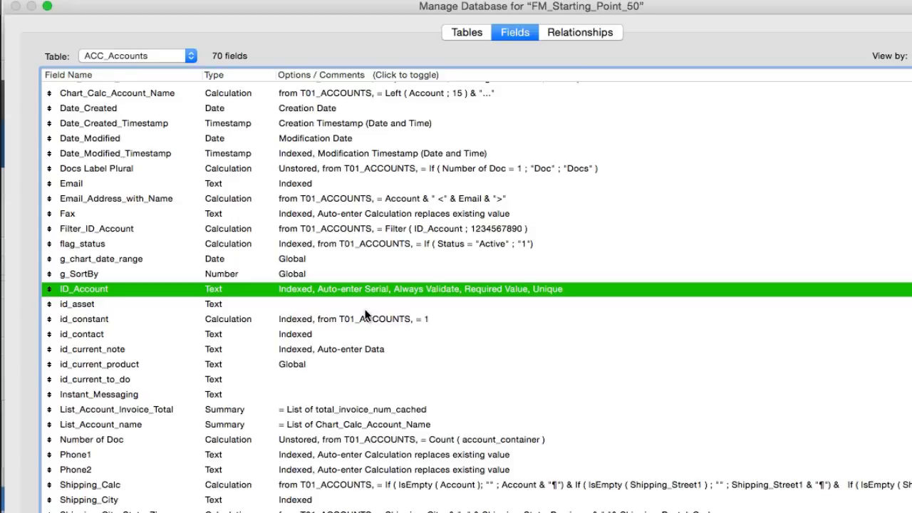
# - Show the relationships graph and scroll from T01_ACCOUNTS through its related occurrences
pyautogui.click(575, 39)
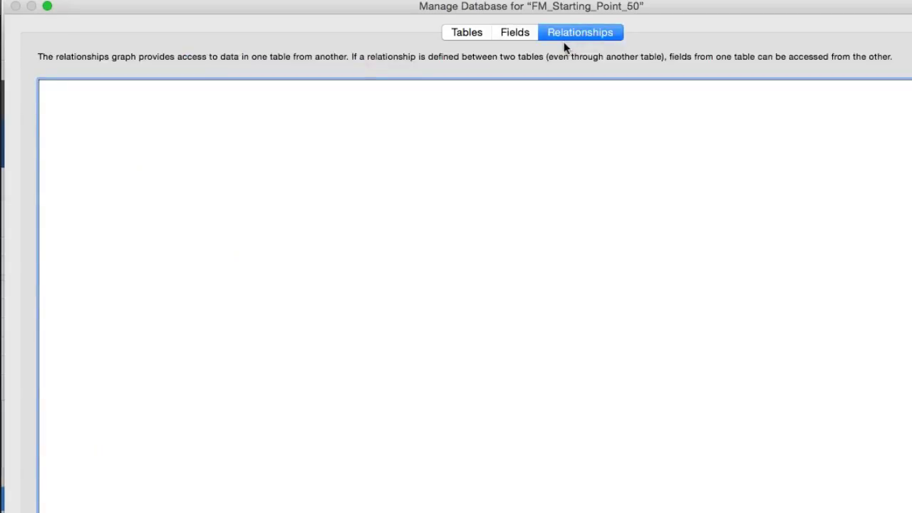
pyautogui.scroll(-5, 571, 199)
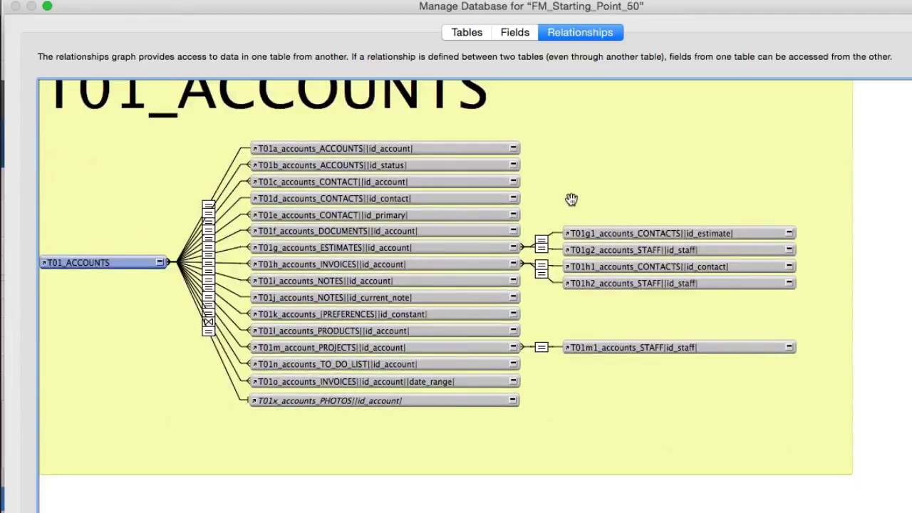
pyautogui.scroll(5, 572, 198)
pyautogui.scroll(-1, 571, 207)
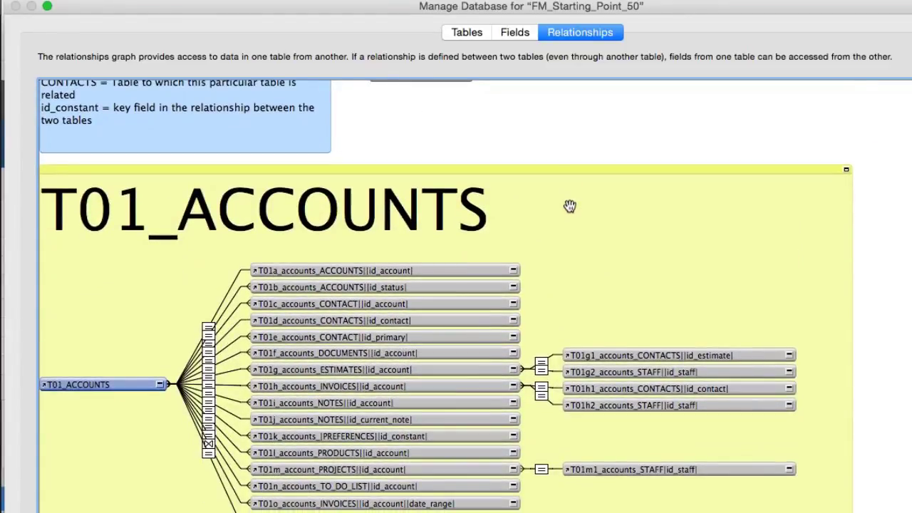
pyautogui.scroll(-1, 570, 206)
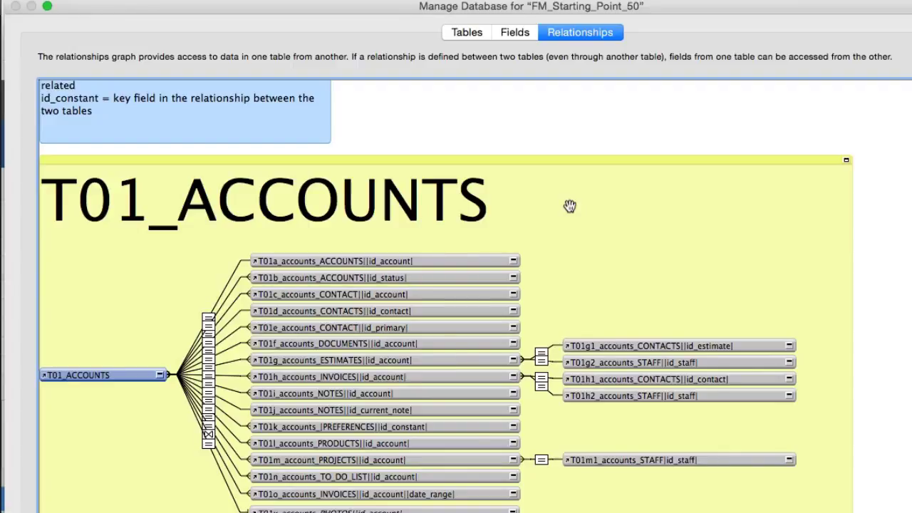
pyautogui.scroll(-15, 570, 206)
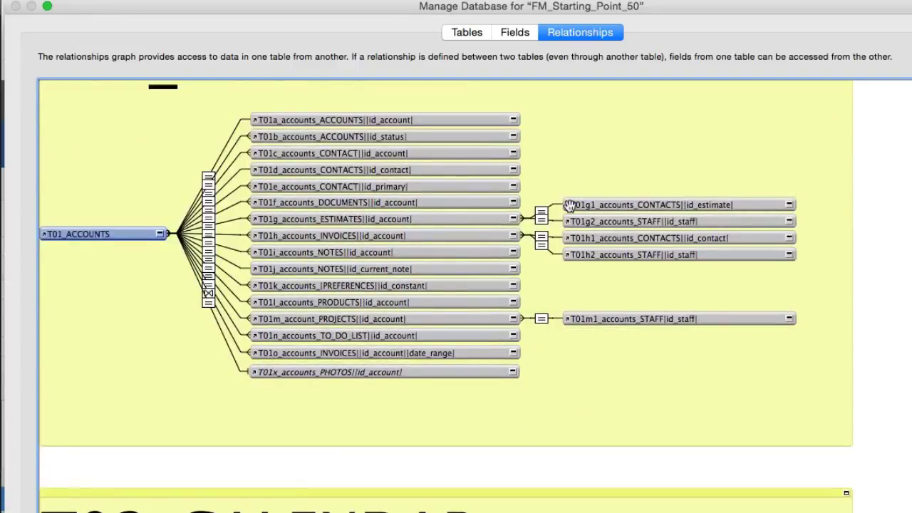
pyautogui.scroll(-10, 570, 211)
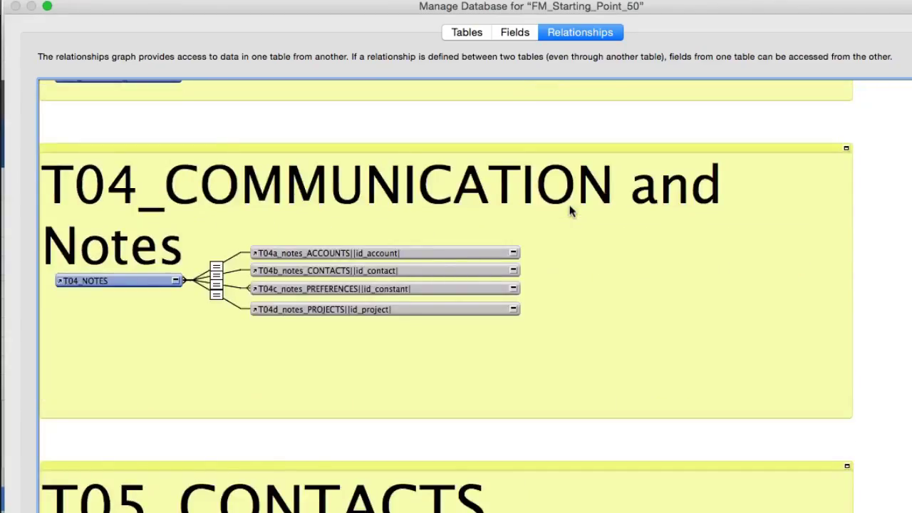
pyautogui.scroll(-8, 570, 211)
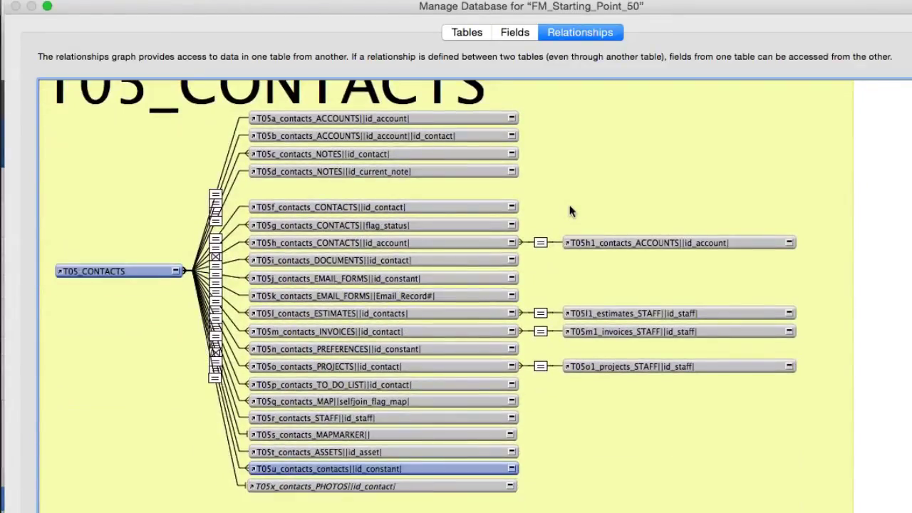
pyautogui.scroll(1, 570, 211)
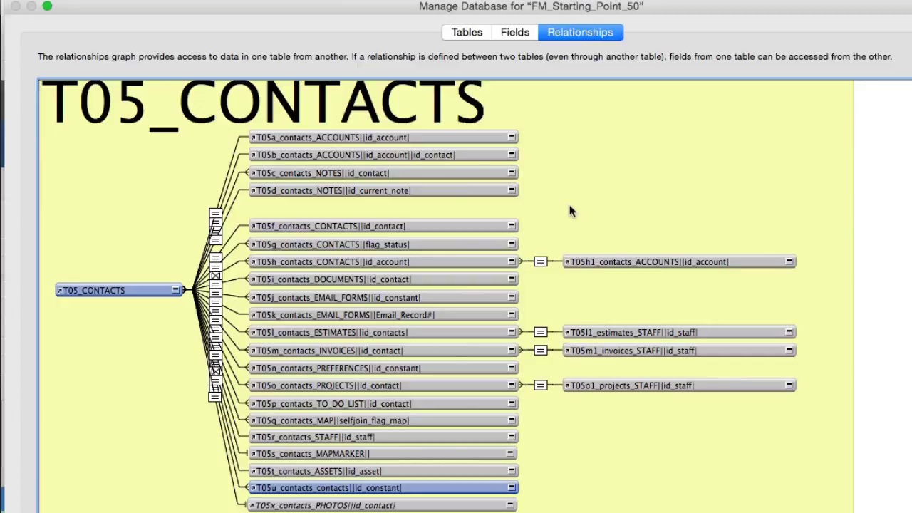
pyautogui.scroll(-10, 570, 211)
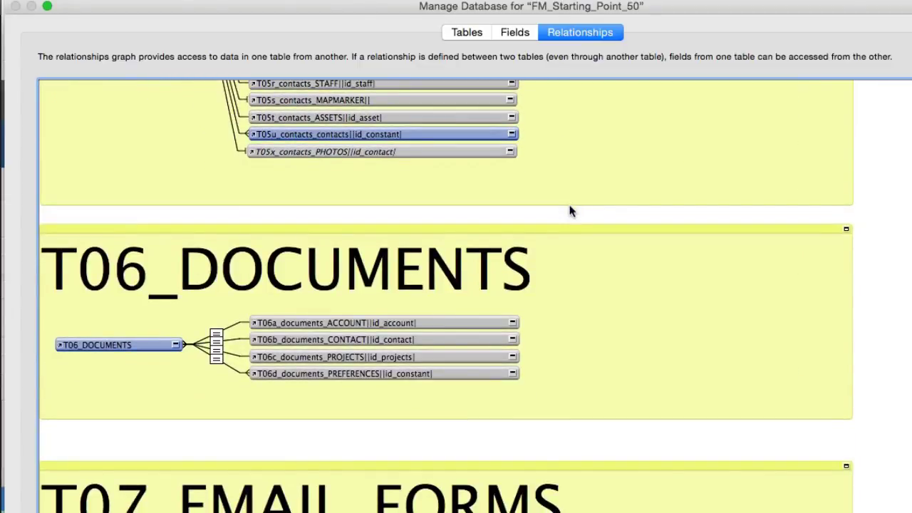
pyautogui.scroll(-3, 570, 210)
pyautogui.scroll(8, 570, 211)
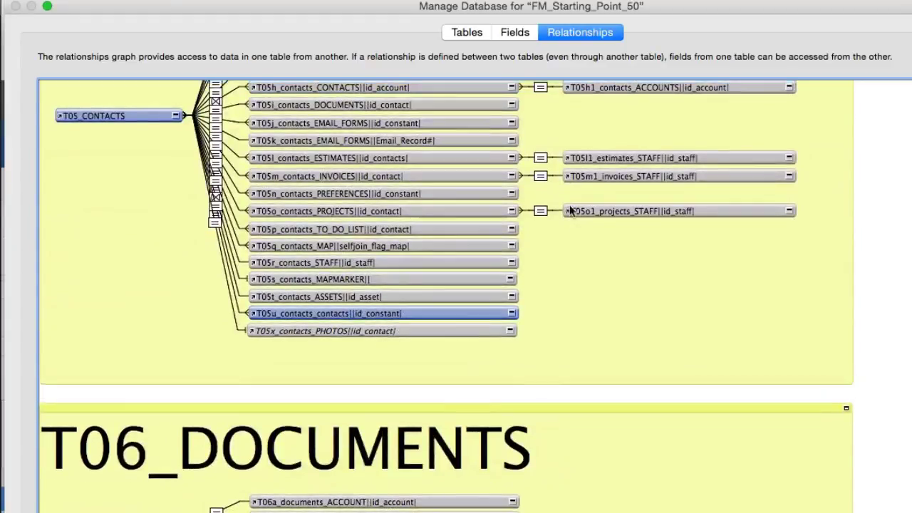
pyautogui.scroll(5, 570, 211)
pyautogui.scroll(-2, 570, 211)
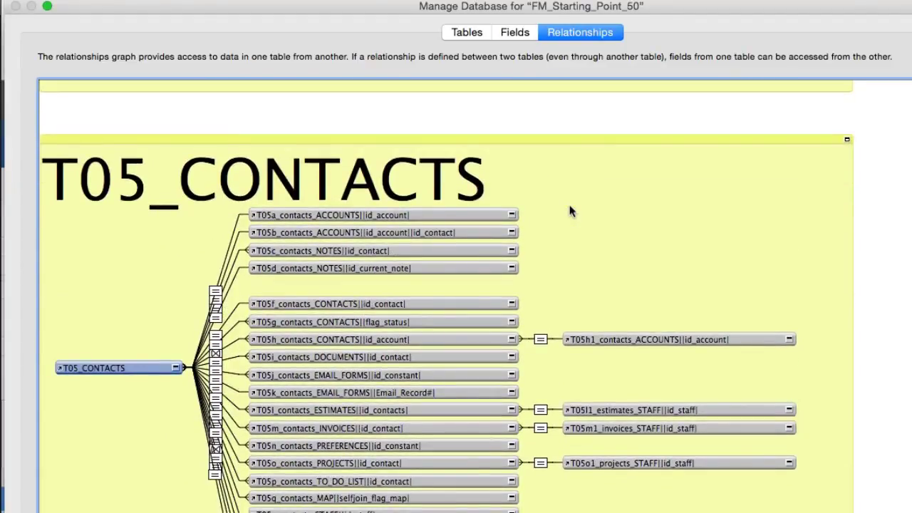
pyautogui.scroll(4, 570, 211)
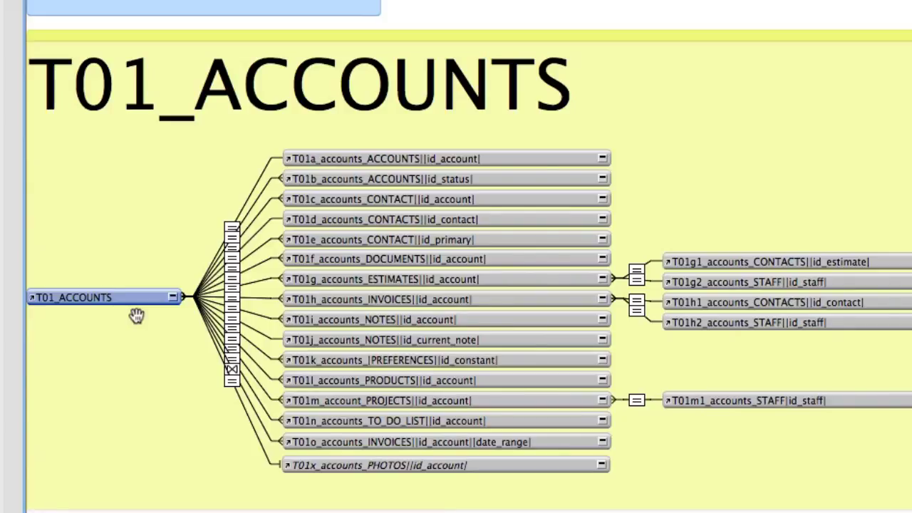
# - Scroll the relationships graph down to the T05_CONTACTS occurrence
pyautogui.scroll(-1, 136, 315)
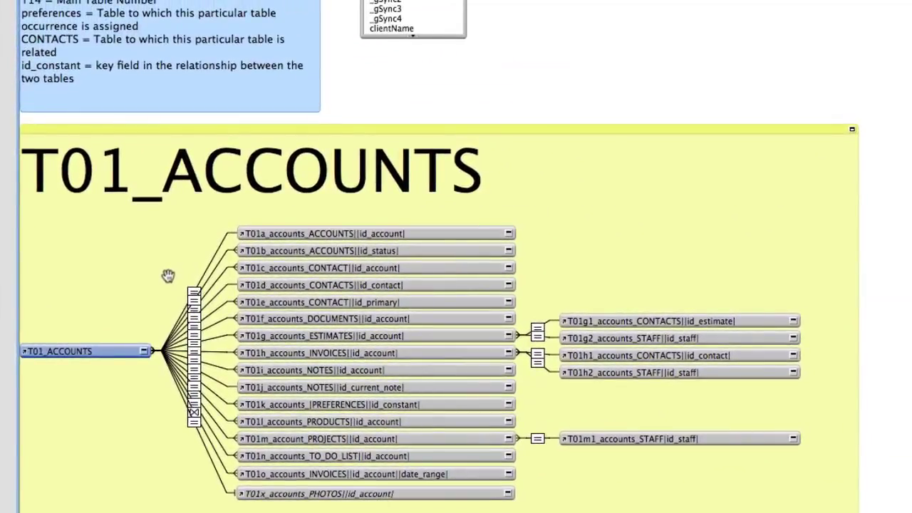
pyautogui.scroll(-10, 168, 275)
pyautogui.scroll(-10, 168, 281)
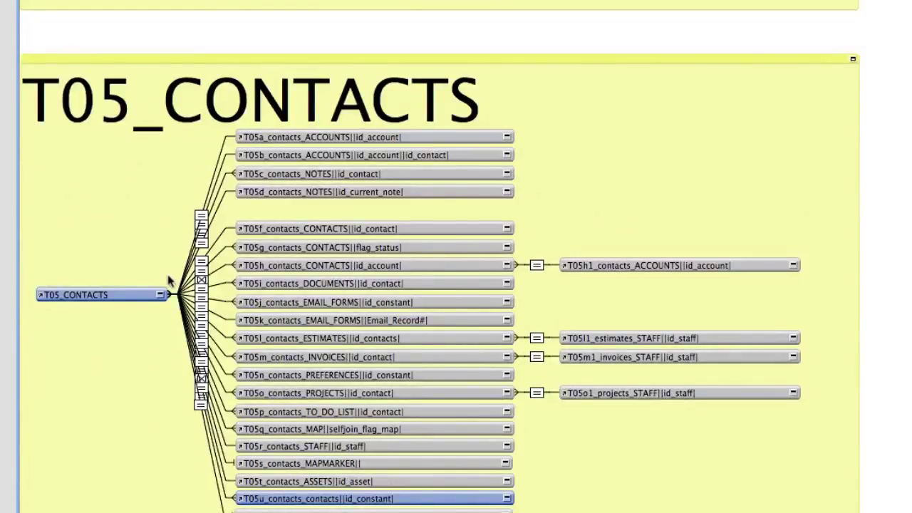
pyautogui.scroll(-1, 168, 282)
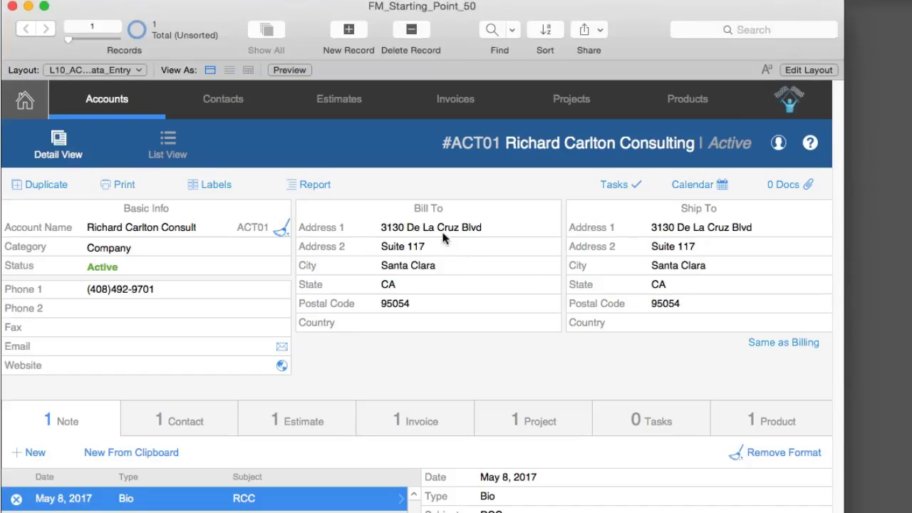
# - Switch from Accounts to the Contacts detail view with the contact's photo
pyautogui.click(222, 100)
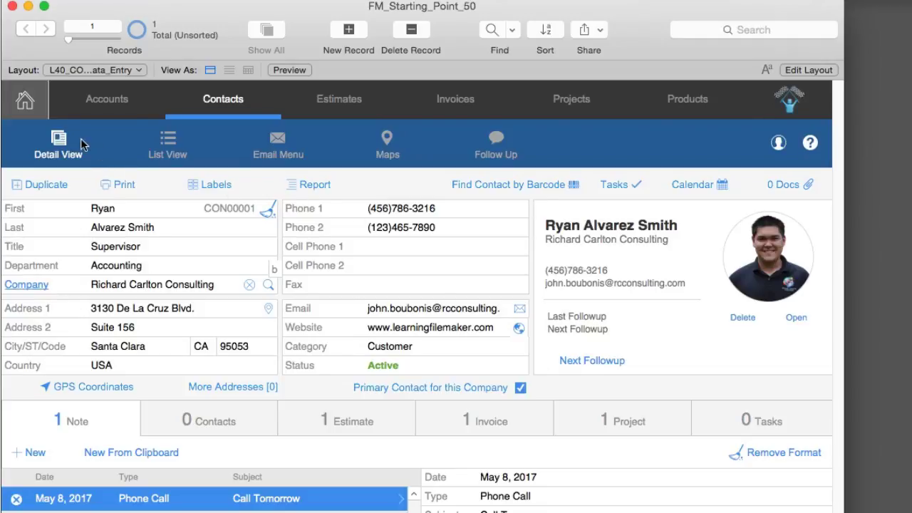
# - Show the contacts in List View: one Customer, Active row
pyautogui.click(186, 139)
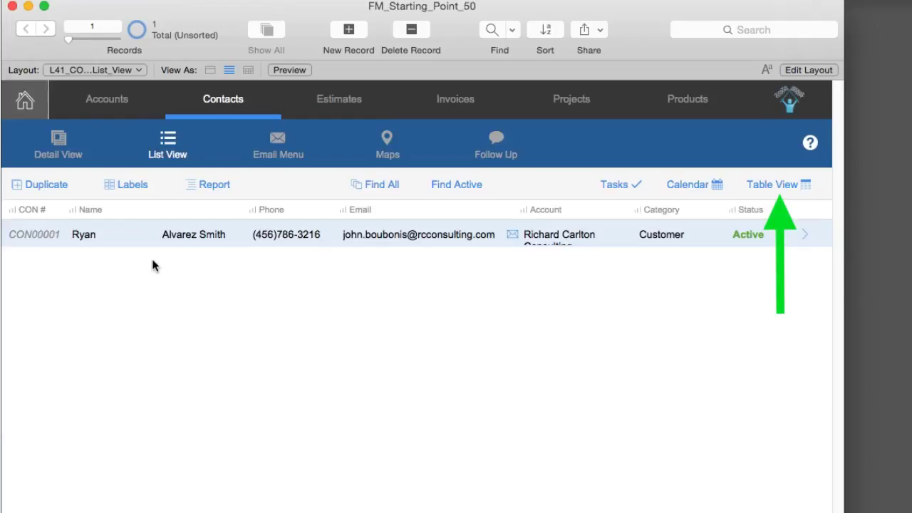
# - Switch the contacts to Table View with ID_Contact, Name, Phone1, Primary_City, Email and Account_Name columns
pyautogui.click(757, 185)
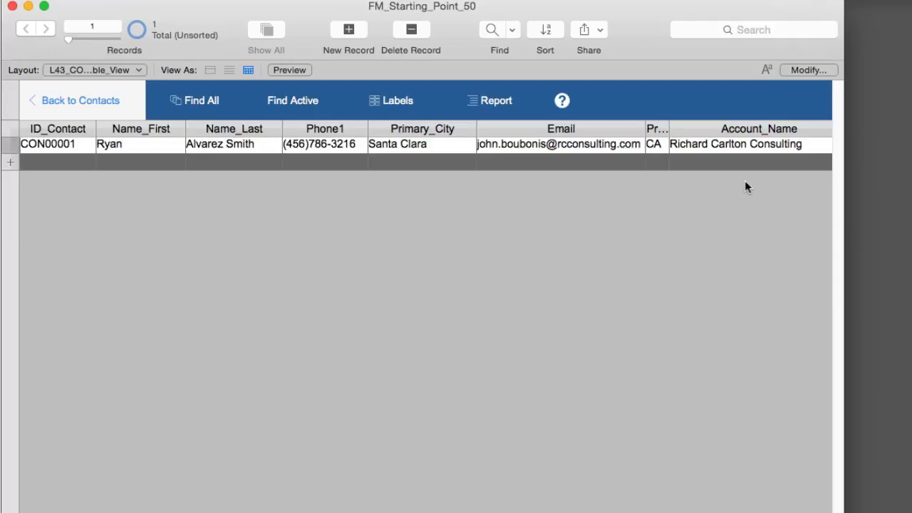
# - Load the Sales Followup email template, subject 'XYZ Product Followup', into the contact's email form
pyautogui.click(92, 112)
pyautogui.click(290, 149)
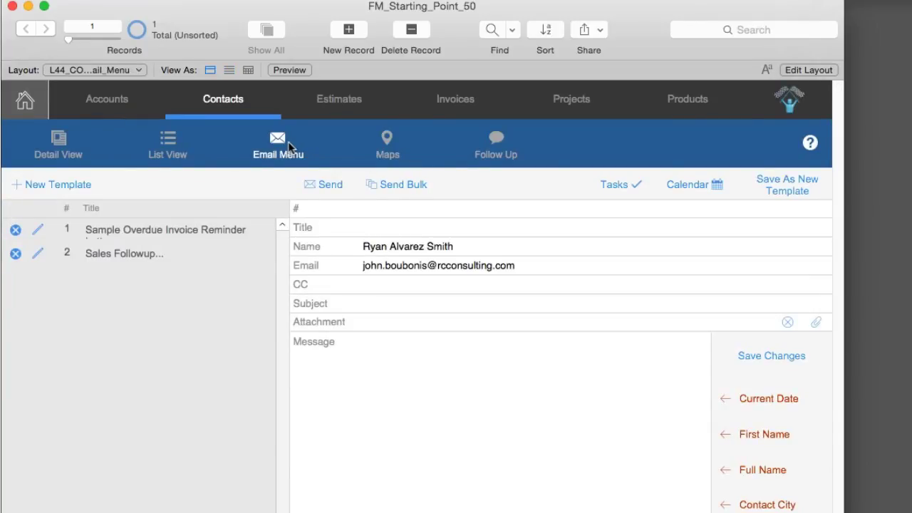
pyautogui.click(206, 235)
pyautogui.click(181, 253)
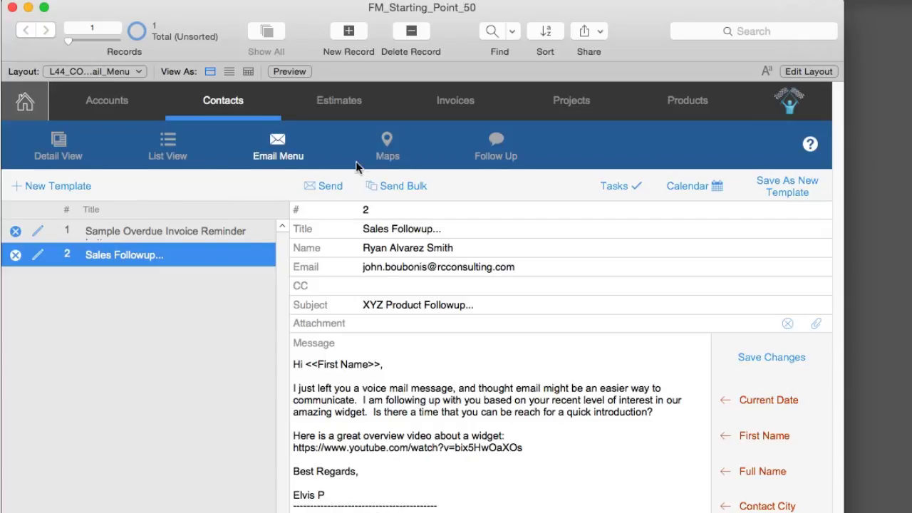
# - Switch the contact to the Maps view showing its address, phones, coordinates and Active status
pyautogui.click(374, 151)
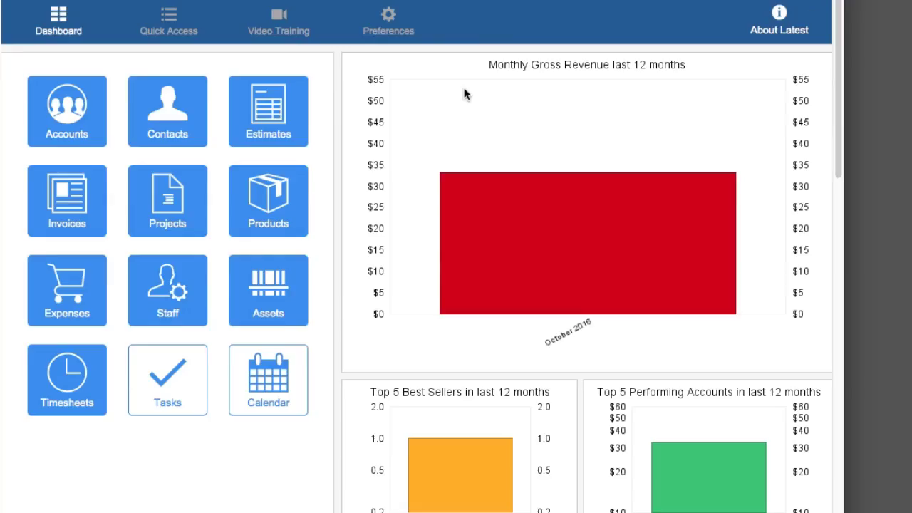
# - Review the Map preferences (Roadmap, zoom 7, auto-generated coordinates), then go back to the Dashboard
pyautogui.click(383, 24)
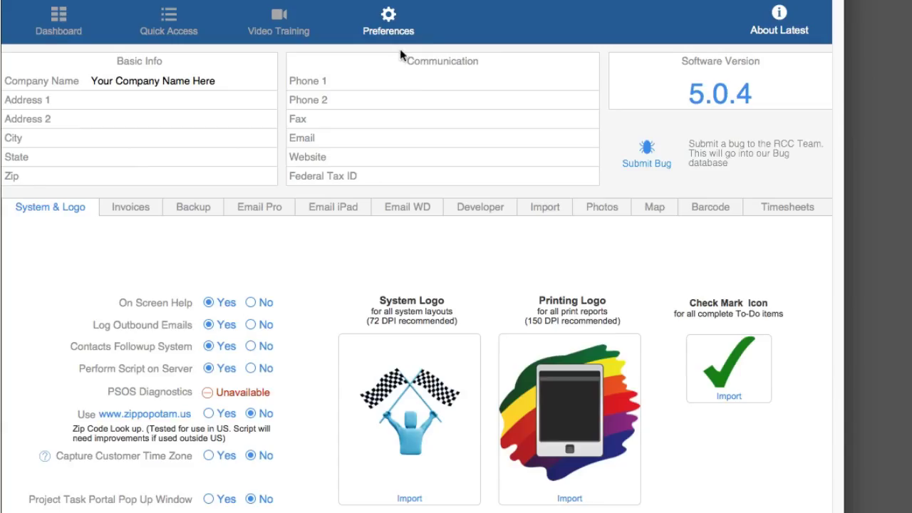
pyautogui.click(654, 214)
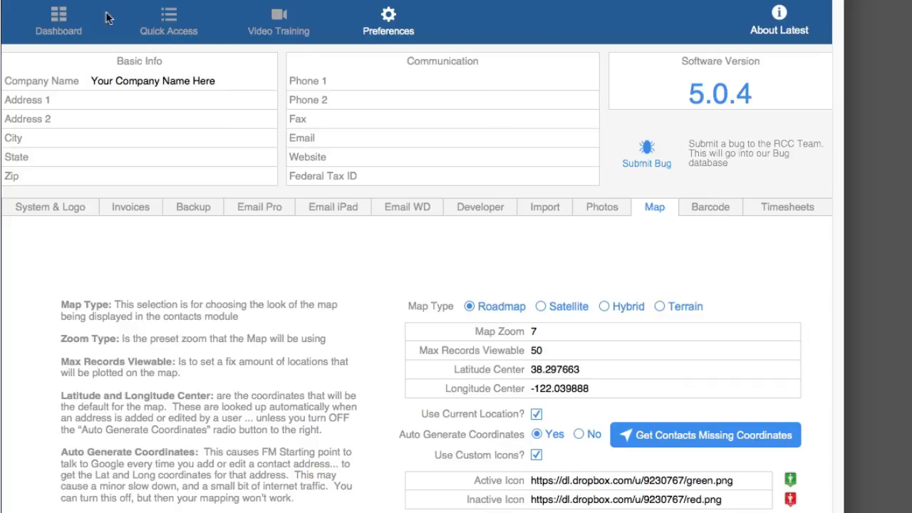
pyautogui.click(60, 15)
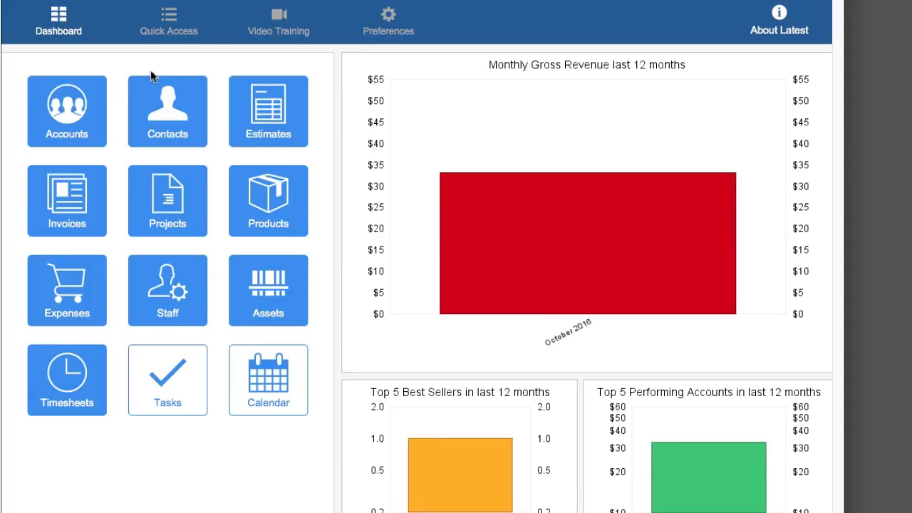
pyautogui.scroll(1, 176, 96)
# - Change the suite number's last digit to 5 and the street number's to 2, then map the contact near San Jose
pyautogui.scroll(1, 177, 96)
pyautogui.click(178, 165)
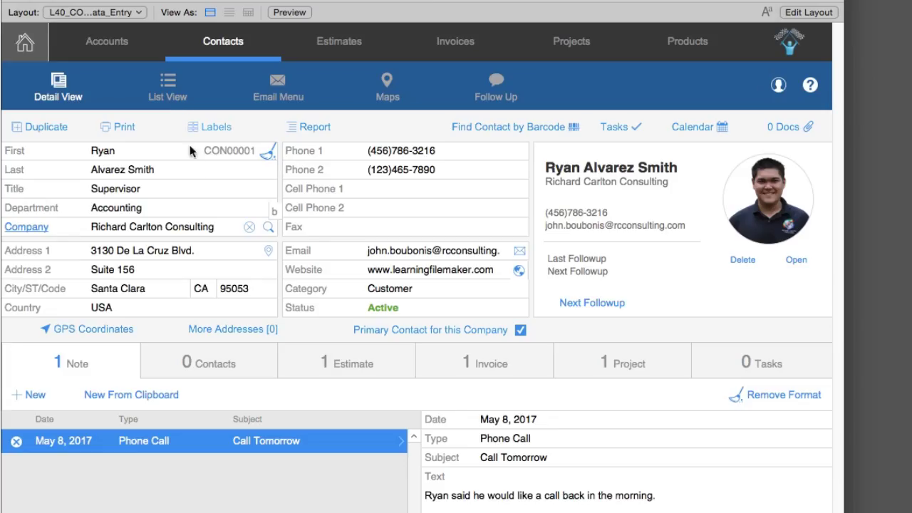
pyautogui.click(159, 270)
pyautogui.press('BackSpace')
pyautogui.write('5')
pyautogui.click(112, 250)
pyautogui.press('BackSpace')
pyautogui.write('2')
pyautogui.click(78, 276)
pyautogui.click(384, 84)
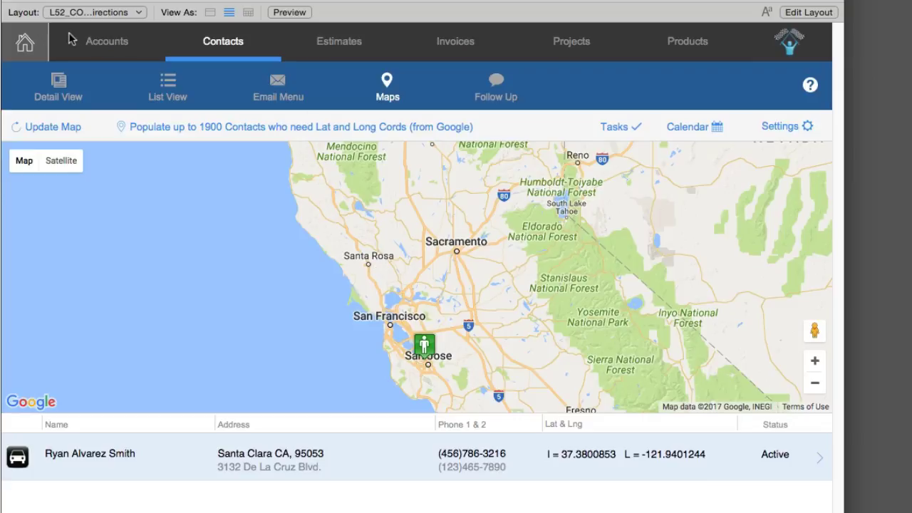
pyautogui.click(82, 70)
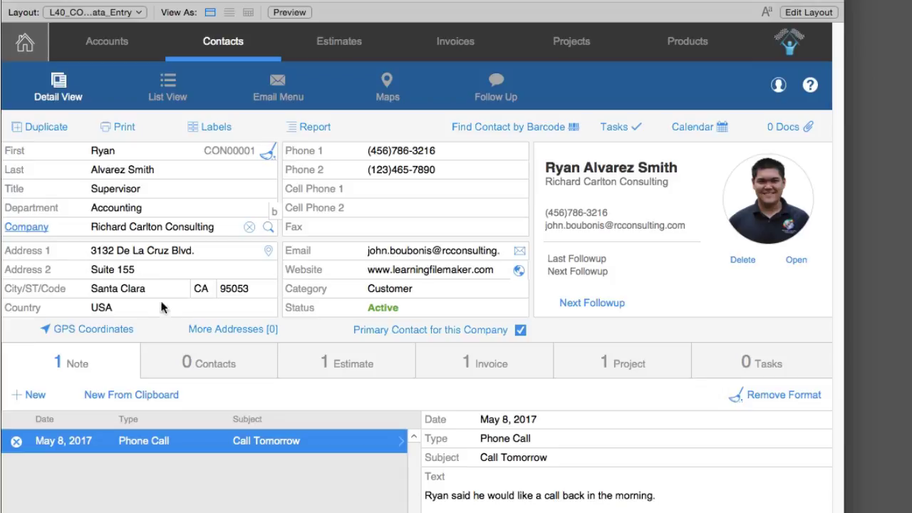
pyautogui.click(379, 97)
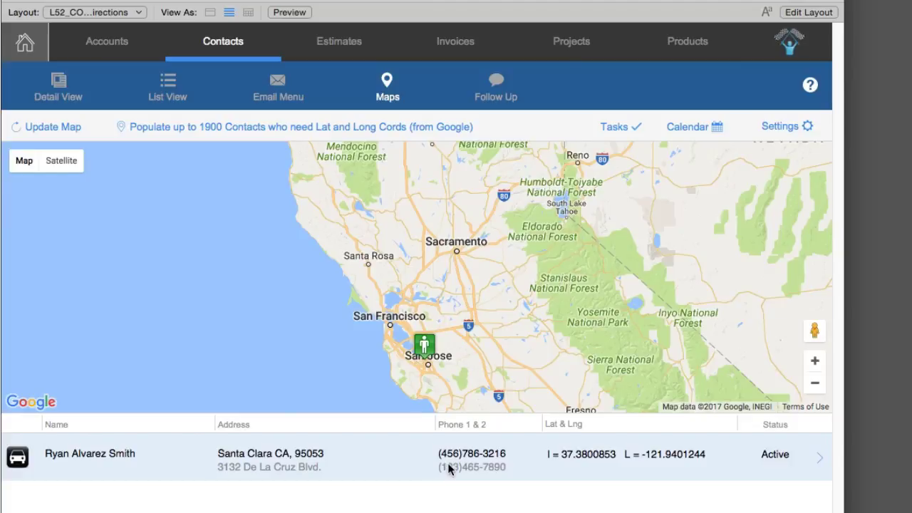
pyautogui.click(787, 126)
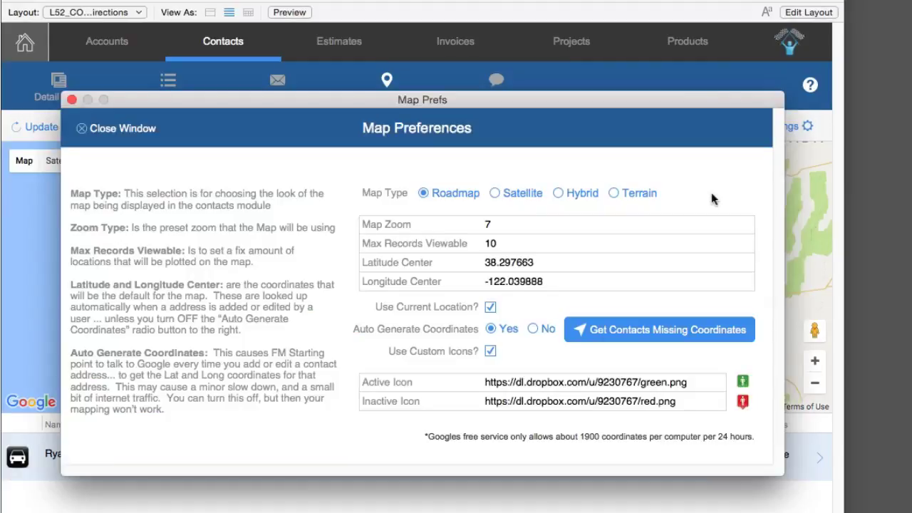
pyautogui.click(83, 128)
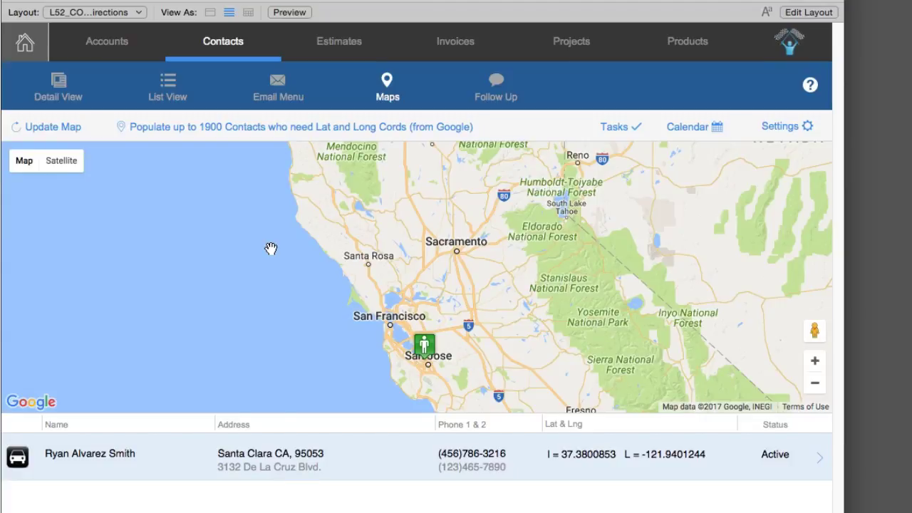
# - Return to the contact's Detail View with its May 8, 2017 'Call Tomorrow' phone call note
pyautogui.click(58, 82)
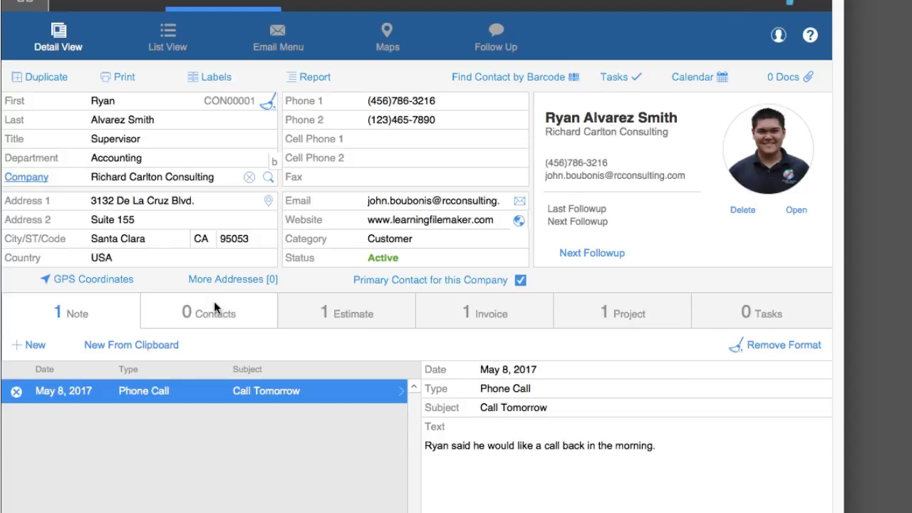
# - Browse the contact's related Contacts and Estimates tabs, recalculating the estimates total
pyautogui.click(249, 312)
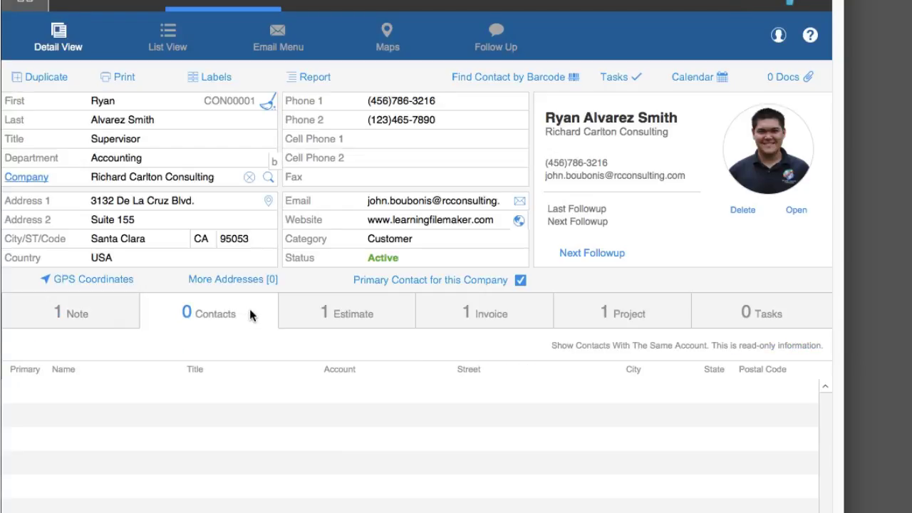
pyautogui.click(296, 324)
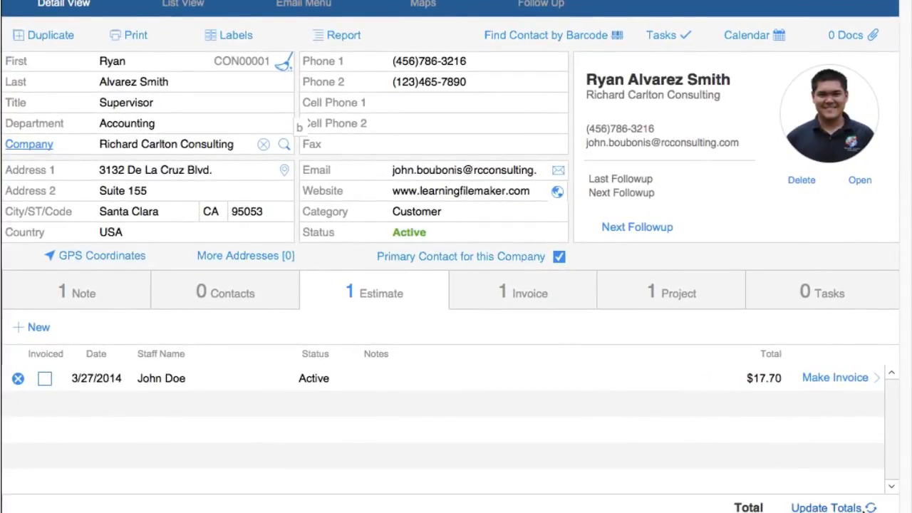
pyautogui.click(867, 507)
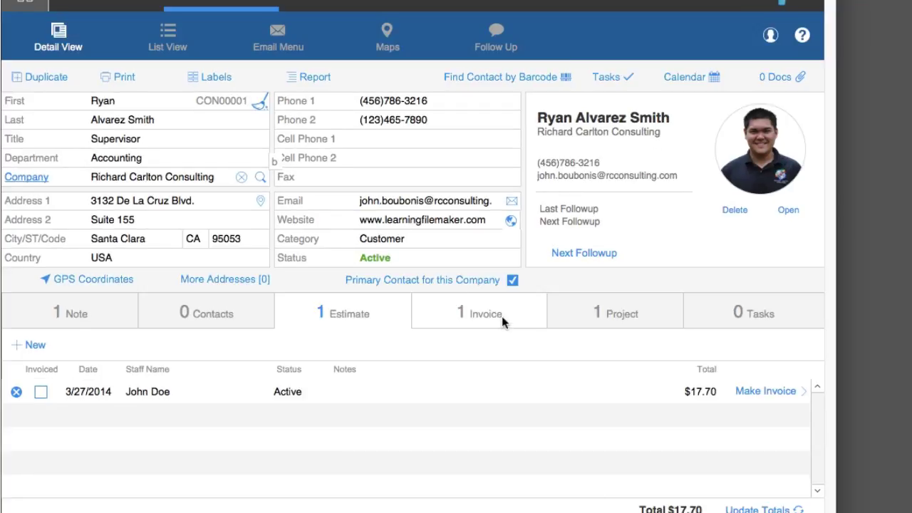
# - Check the Invoices, Projects and Tasks tabs, then open the Richard Carlton Consulting account
pyautogui.click(501, 322)
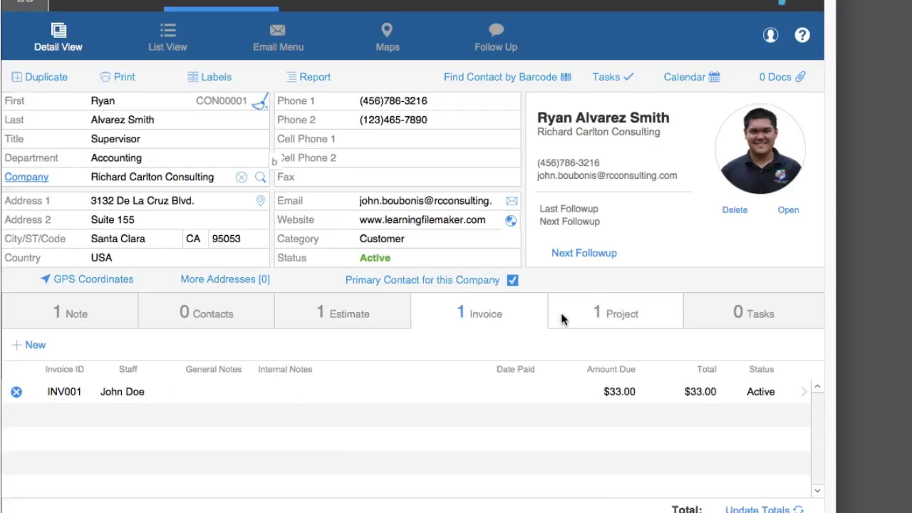
pyautogui.click(621, 319)
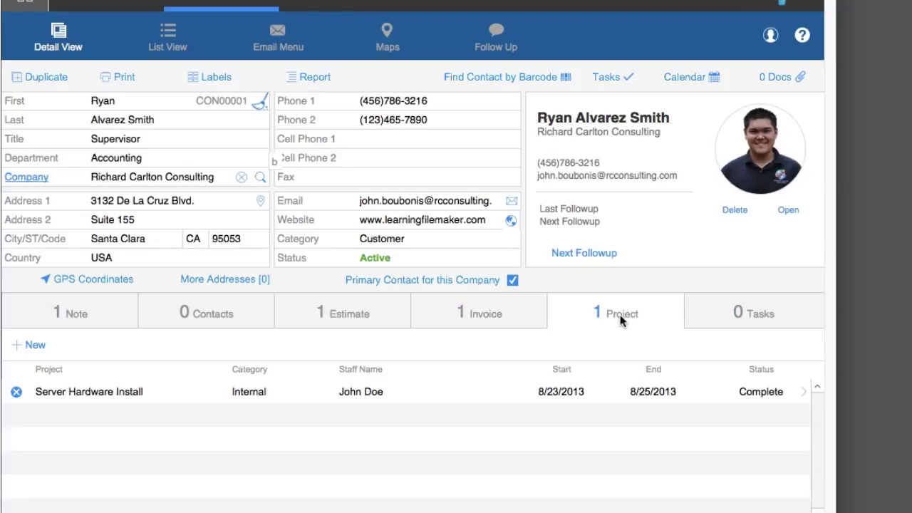
pyautogui.click(717, 326)
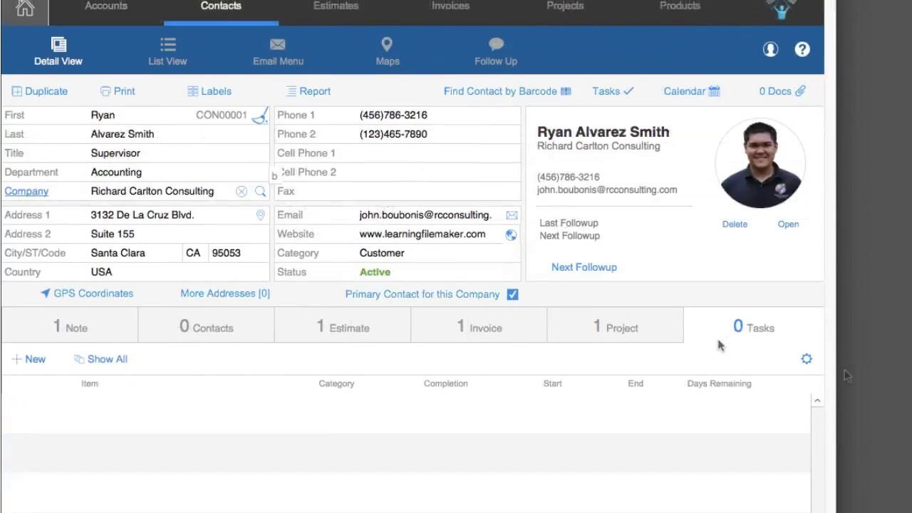
pyautogui.click(107, 14)
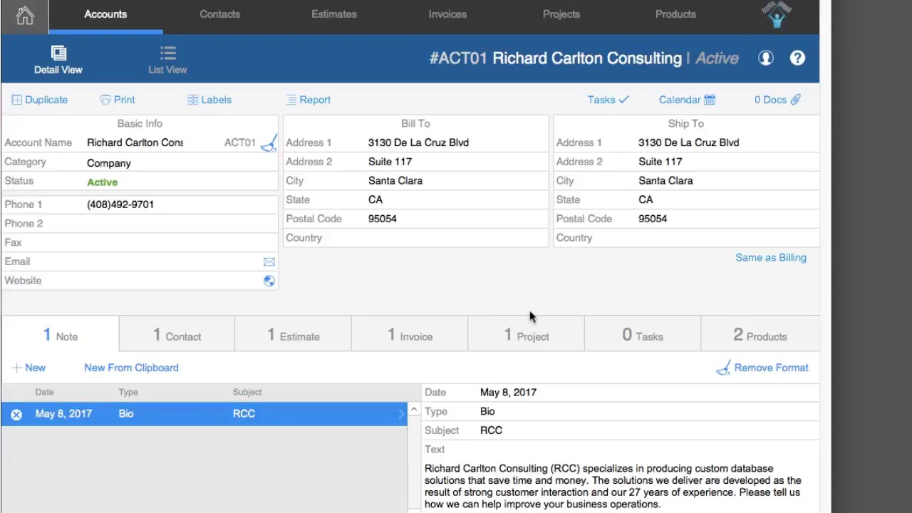
# - Show the ACT01 account's Products tab listing Angular Clamp with 4 Post and Pen
pyautogui.click(762, 336)
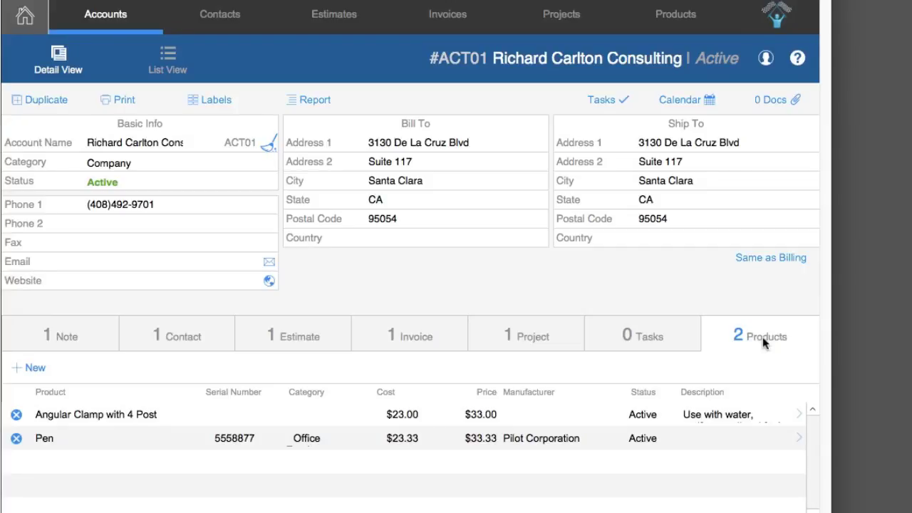